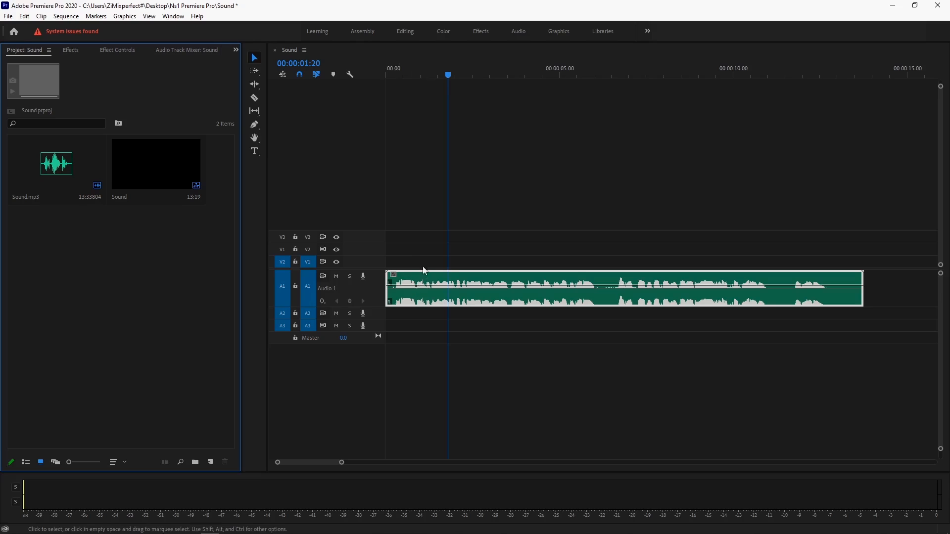
Play the sound clip from near its beginning and return the playhead to 00:00:00:00.
click(394, 74)
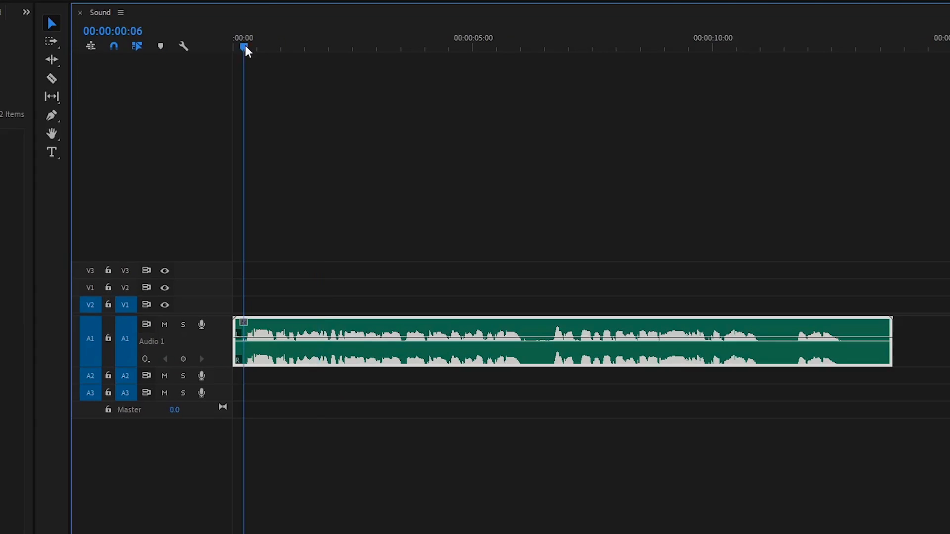
key(space)
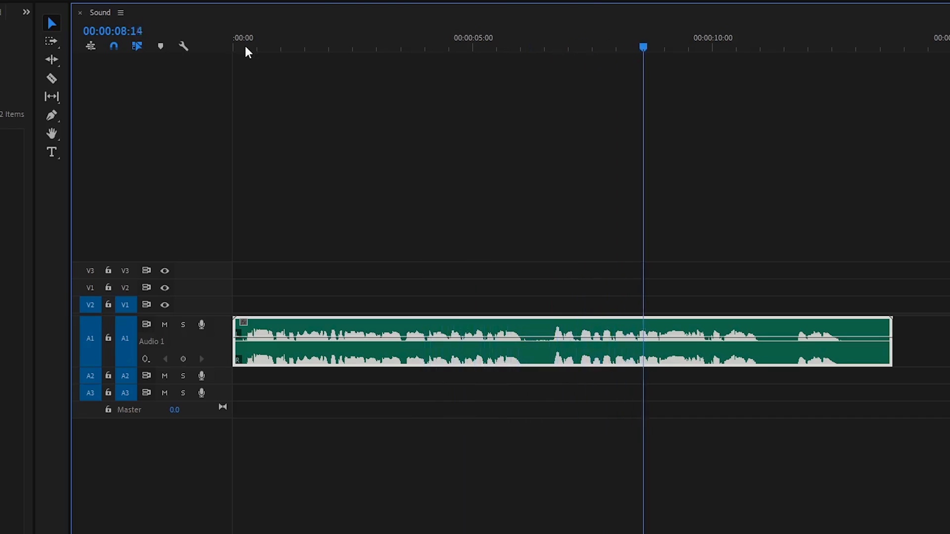
click(232, 49)
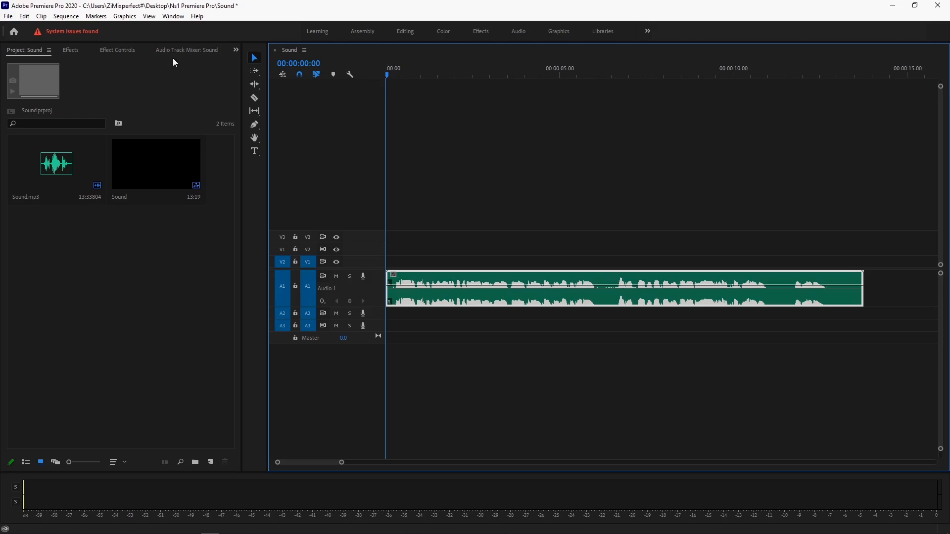
Open the Audio Track Mixer for the Sound sequence with its effects and sends area shown.
click(194, 52)
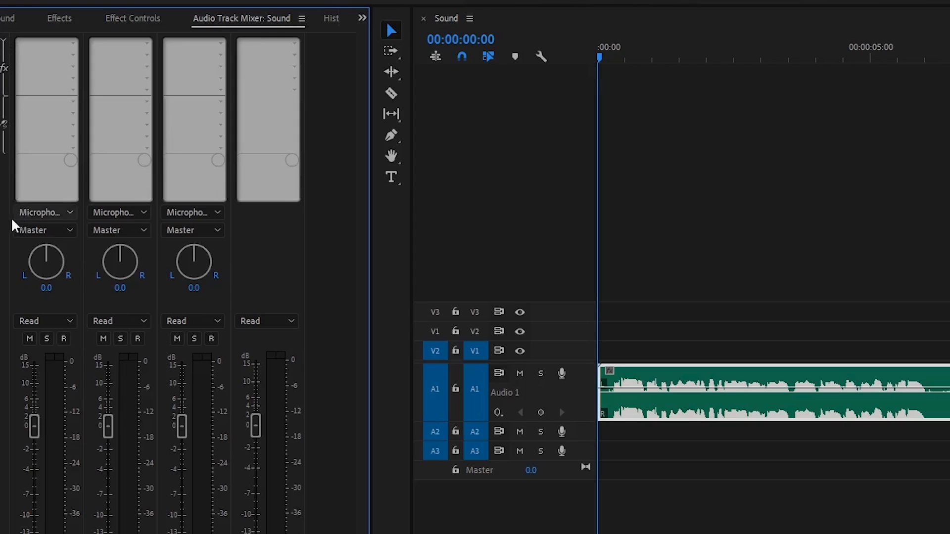
click(3, 41)
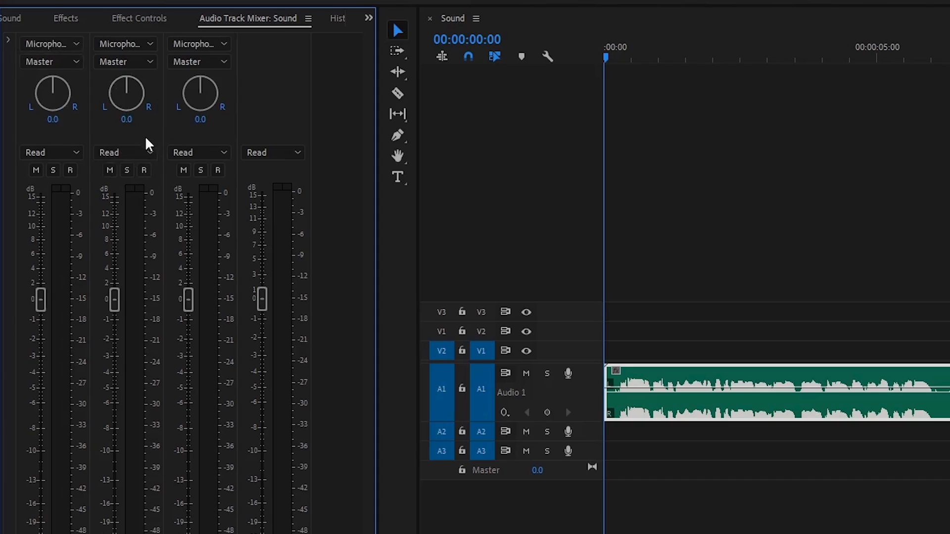
click(9, 43)
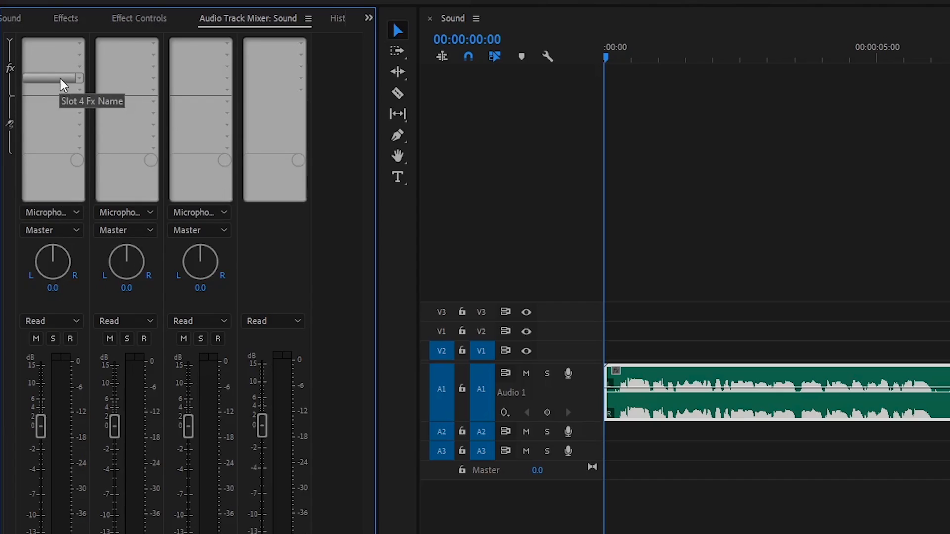
Add the Waves NS1 Stereo VST3 restoration plug-in to the first effect slot of the Audio 1 track.
click(80, 43)
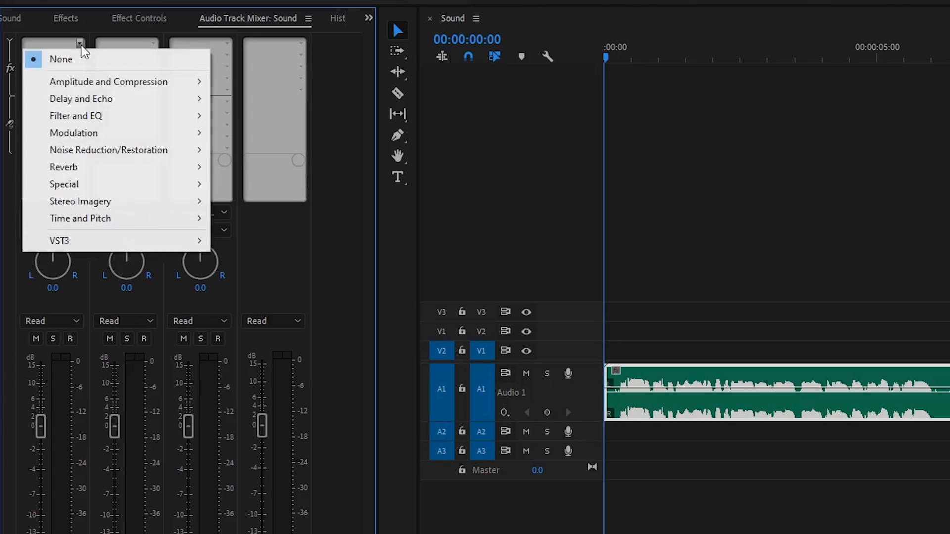
mouse_move(106, 243)
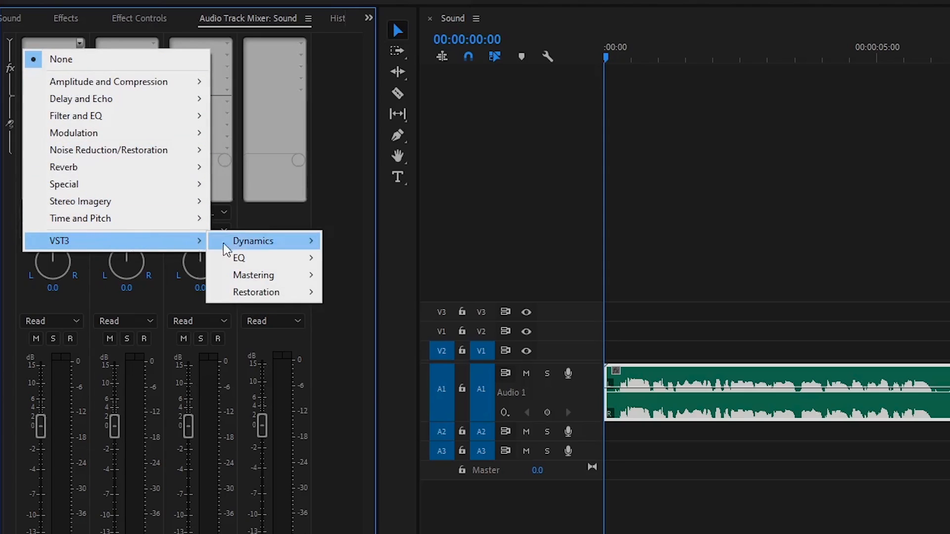
mouse_move(254, 294)
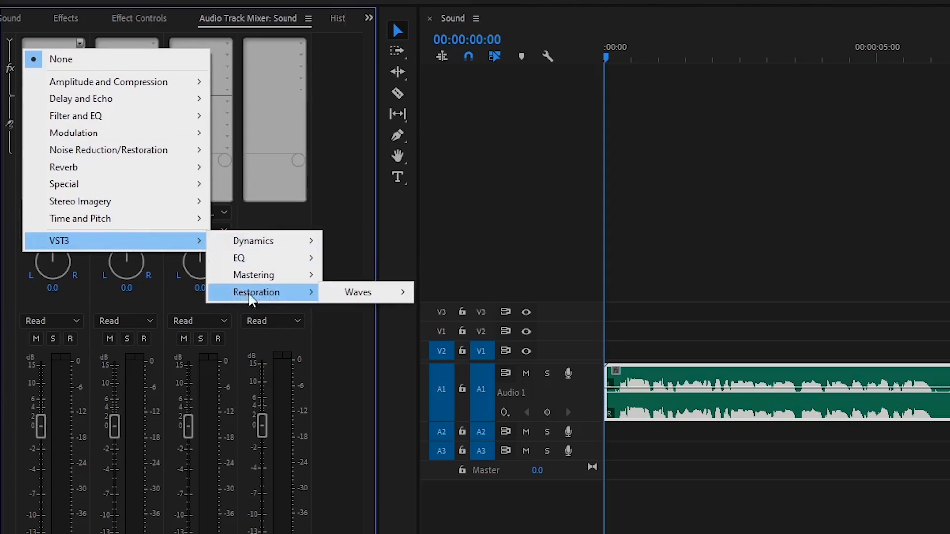
mouse_move(359, 297)
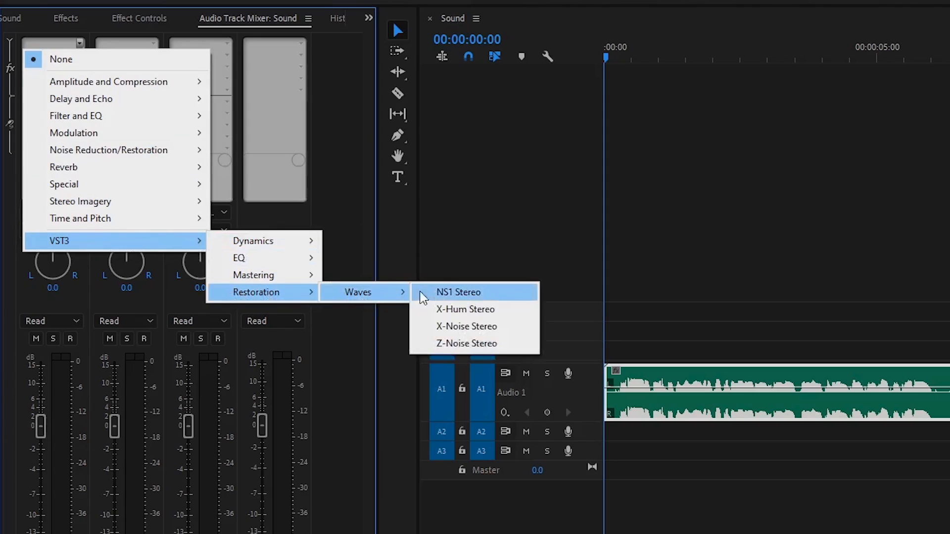
click(445, 292)
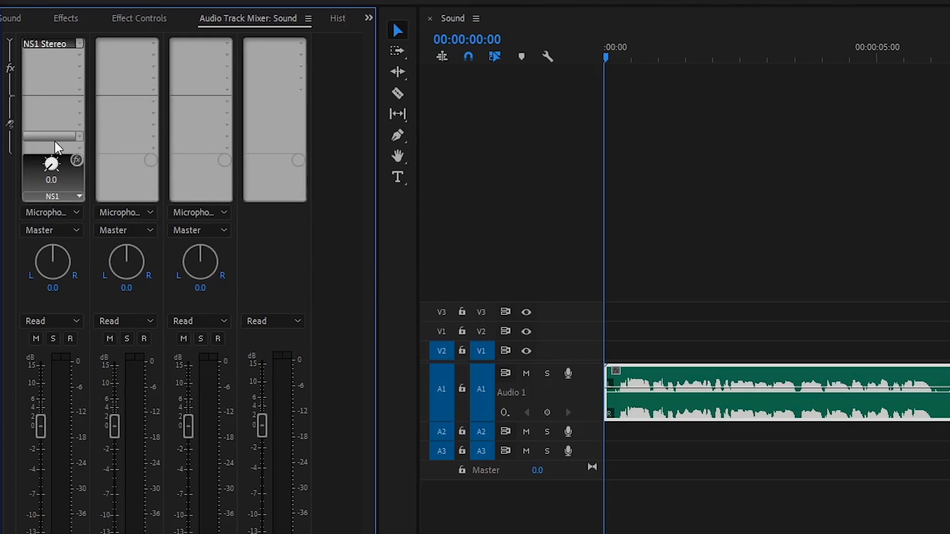
drag(52, 176, 66, 200)
drag(70, 136, 24, 174)
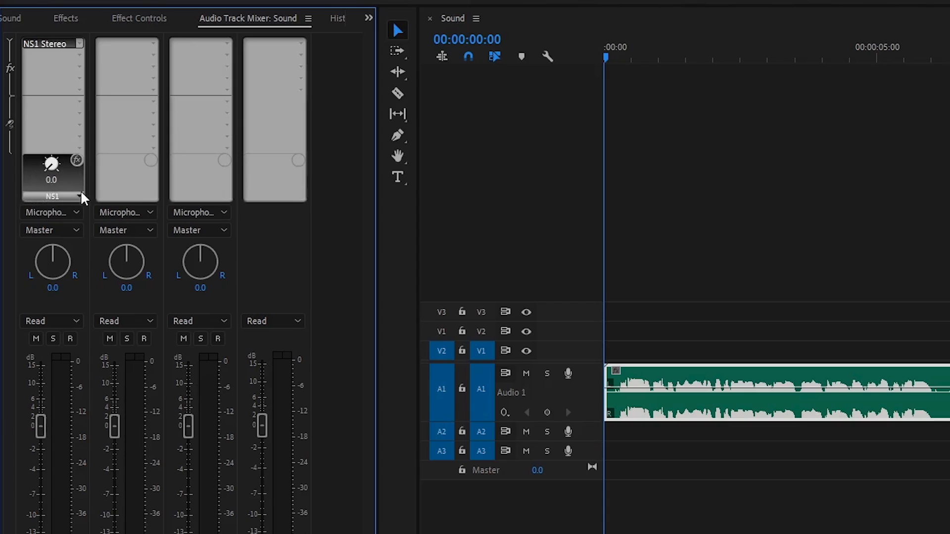
Open the NS1 Stereo effect editor for Audio 1 and raise its noise suppression fader to 10.2.
double_click(46, 43)
drag(699, 146, 430, 151)
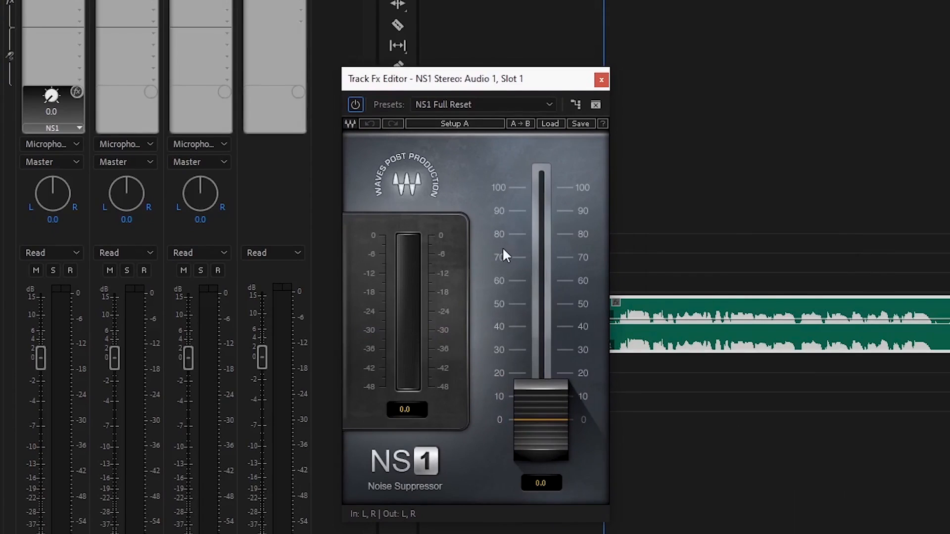
click(535, 432)
mouse_move(541, 419)
mouse_down()
mouse_move(541, 394)
mouse_move(536, 409)
mouse_up()
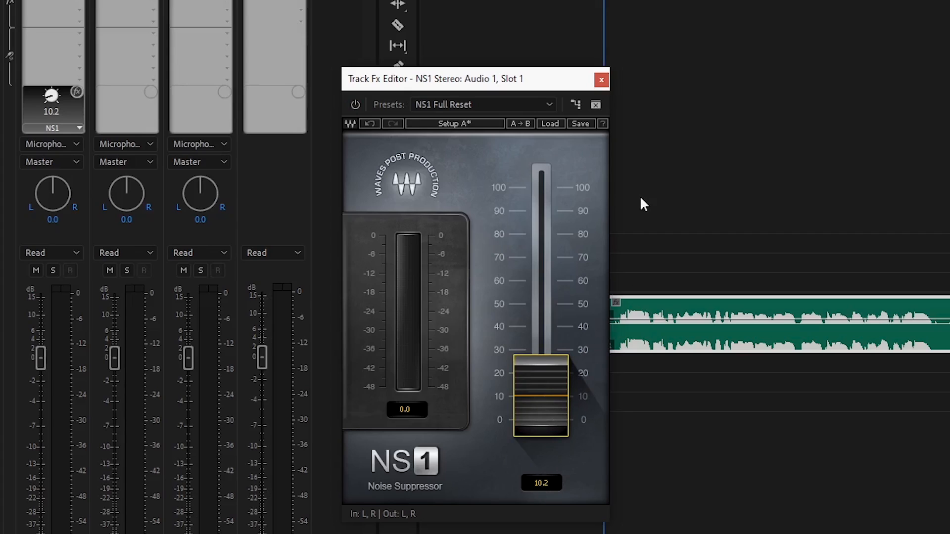
Play the sequence to hear the noise suppression, stop playback and close the NS1 Stereo editor.
key(space)
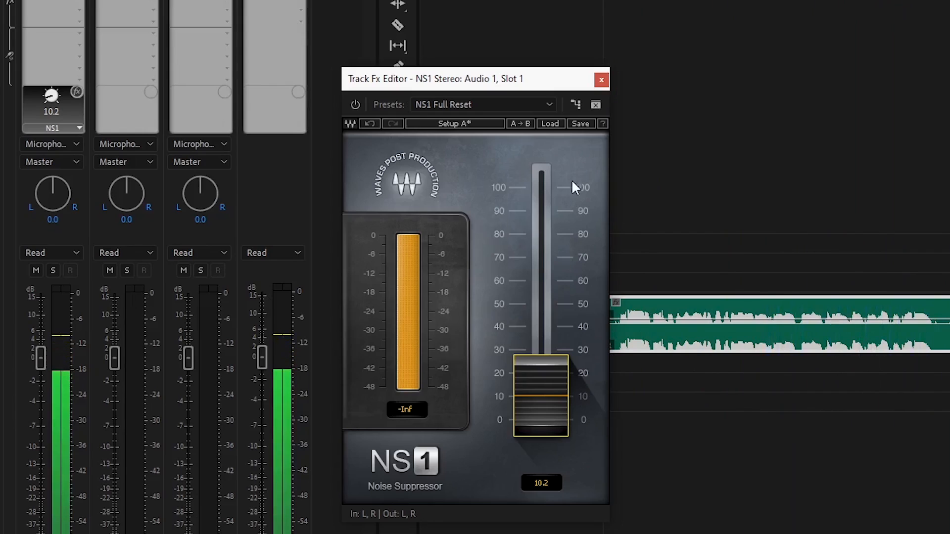
key(space)
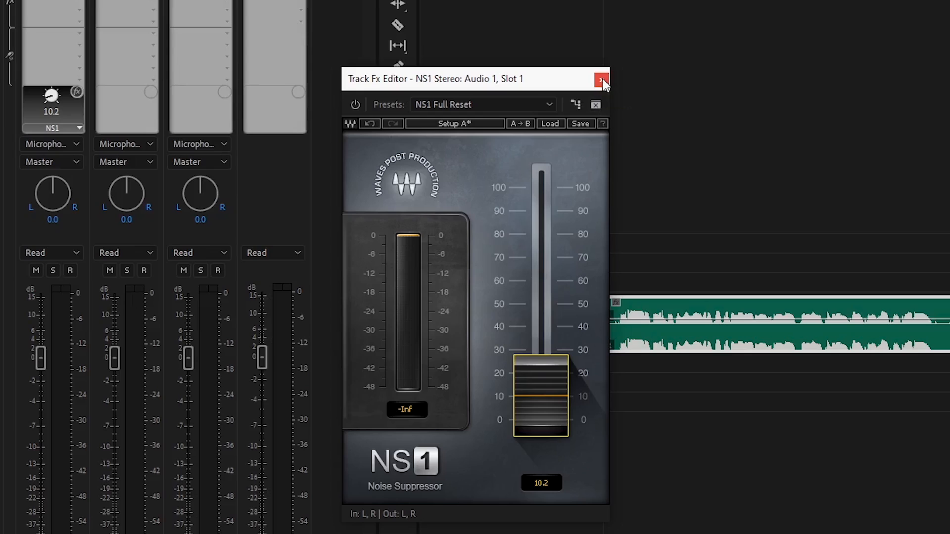
click(602, 80)
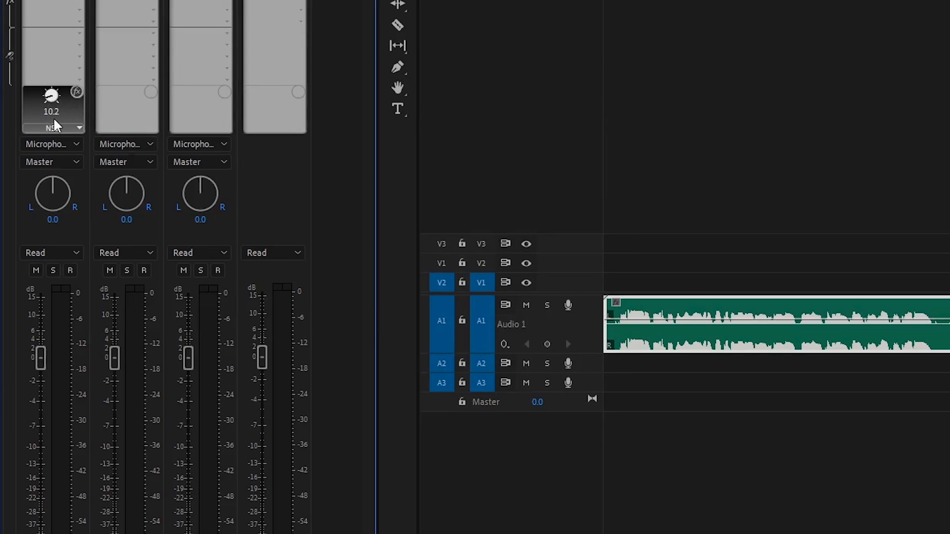
Bypass the NS1 effect on the Audio 1 track and switch it back on.
click(77, 92)
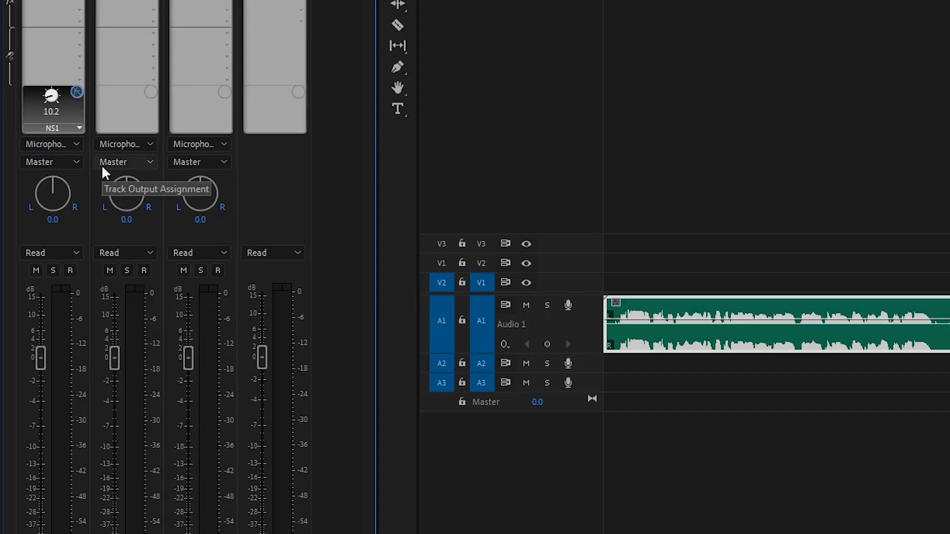
click(77, 93)
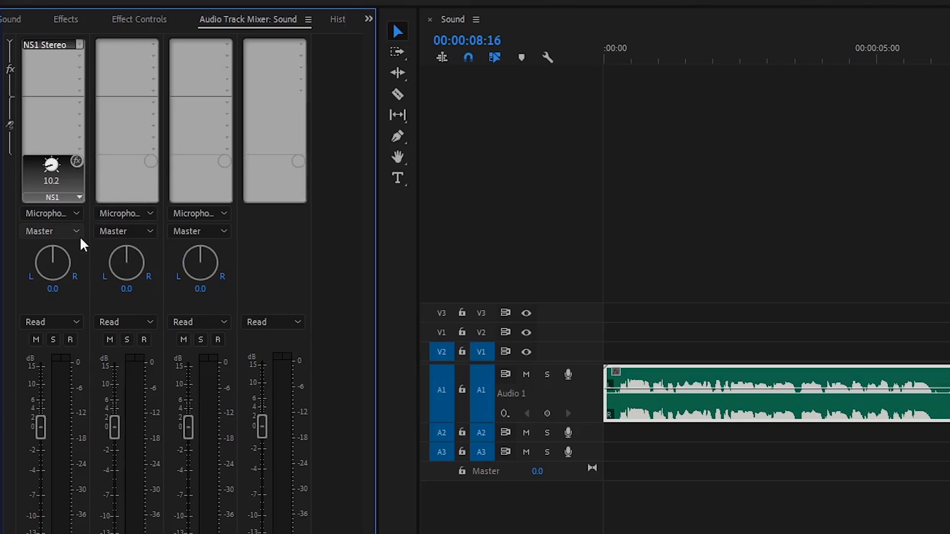
click(79, 57)
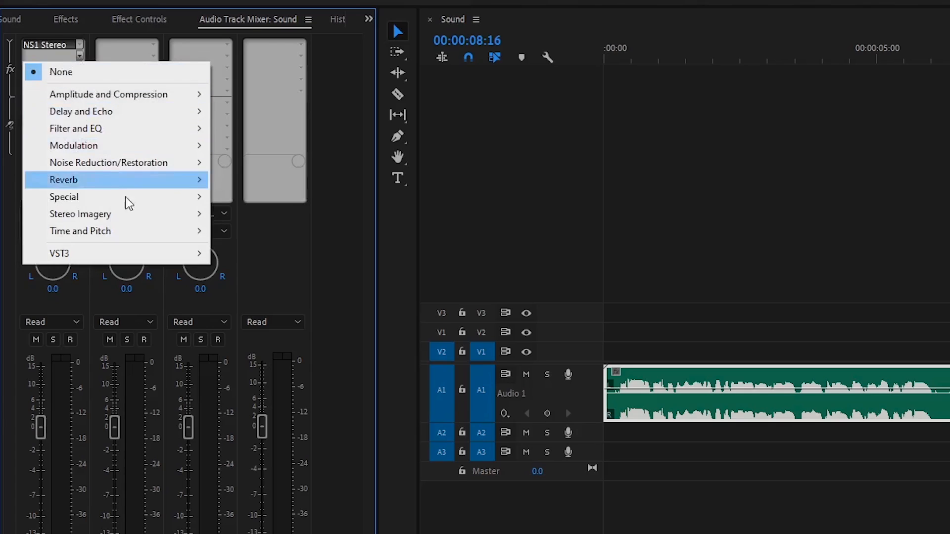
mouse_move(82, 260)
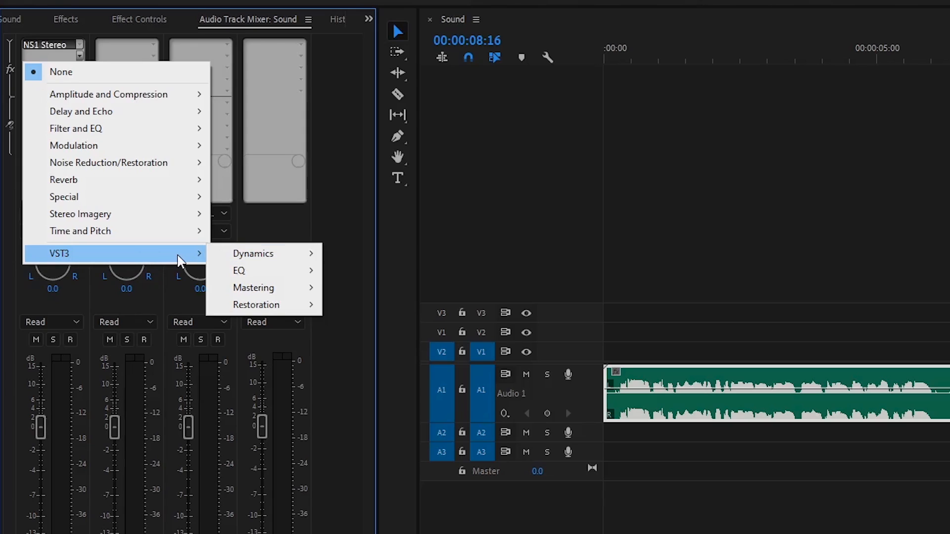
click(277, 229)
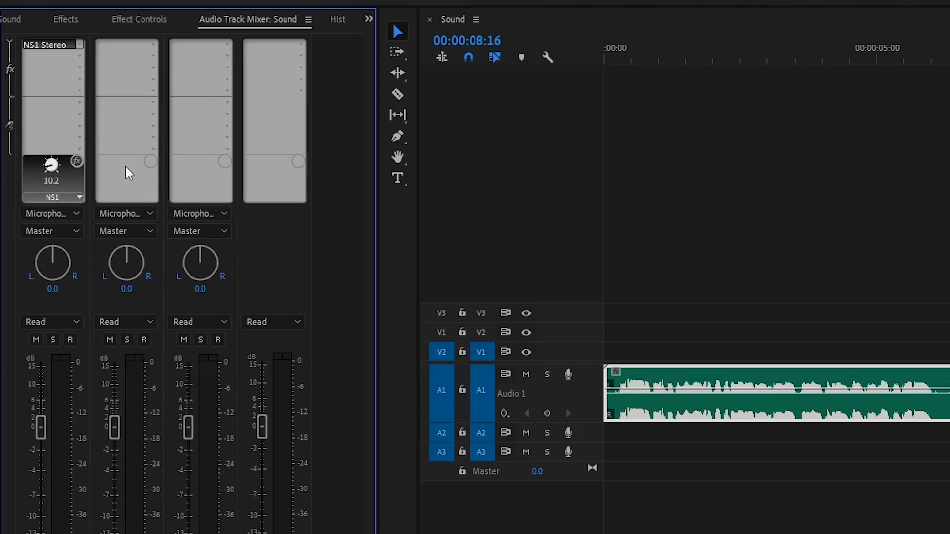
click(70, 56)
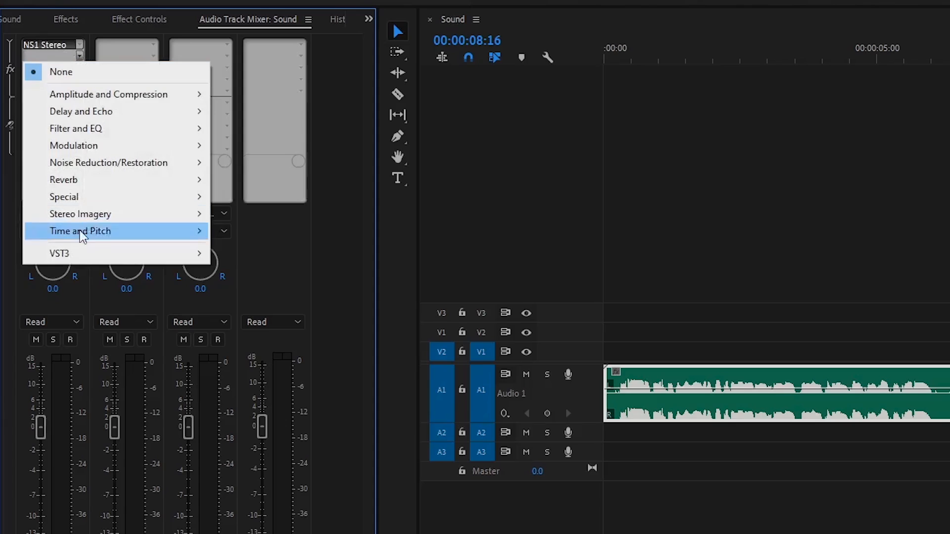
click(305, 214)
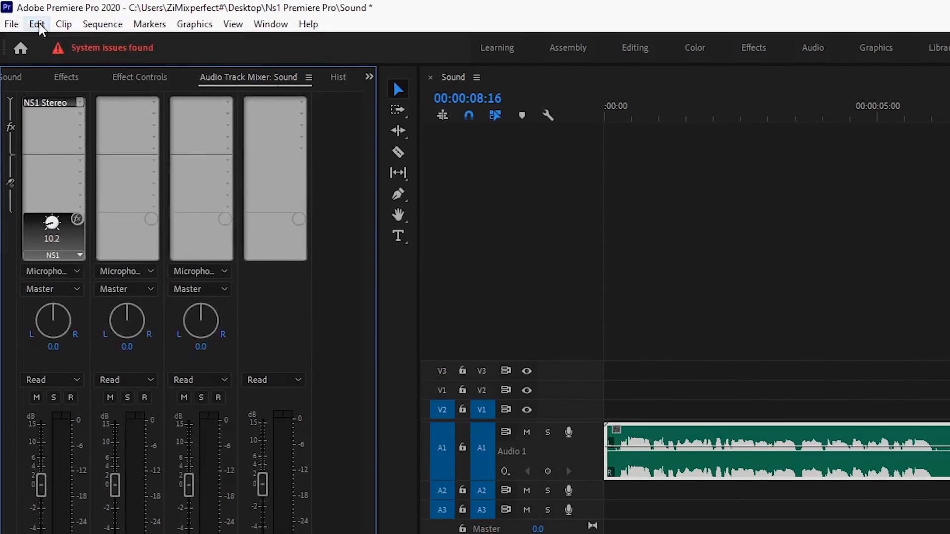
Check the VST plug-in folder and available plug-ins in the Audio Plug-In Manager, then close it and the Audio preferences.
click(39, 25)
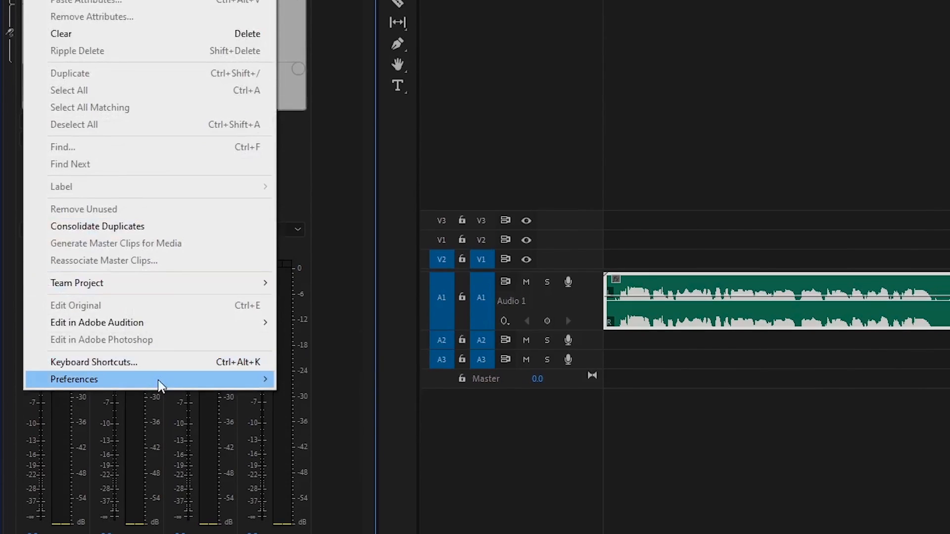
mouse_move(163, 382)
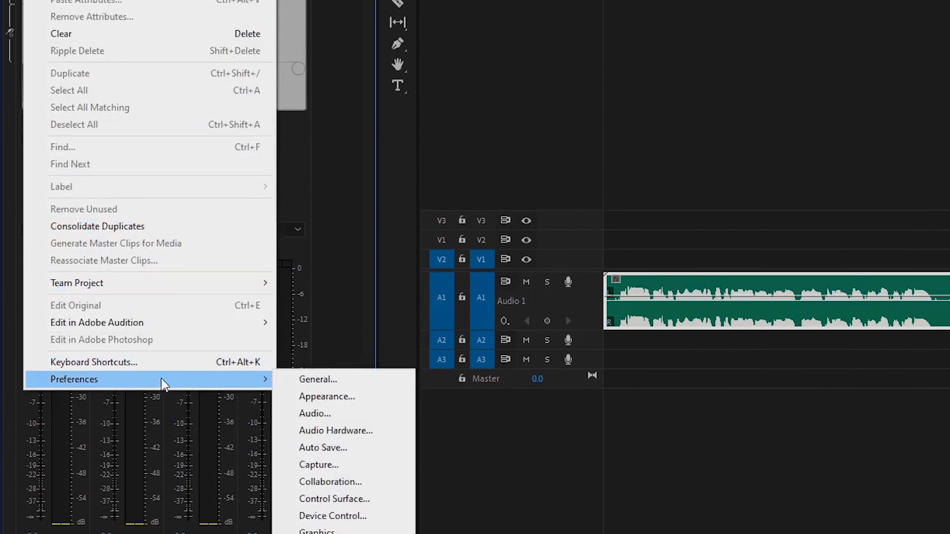
click(334, 415)
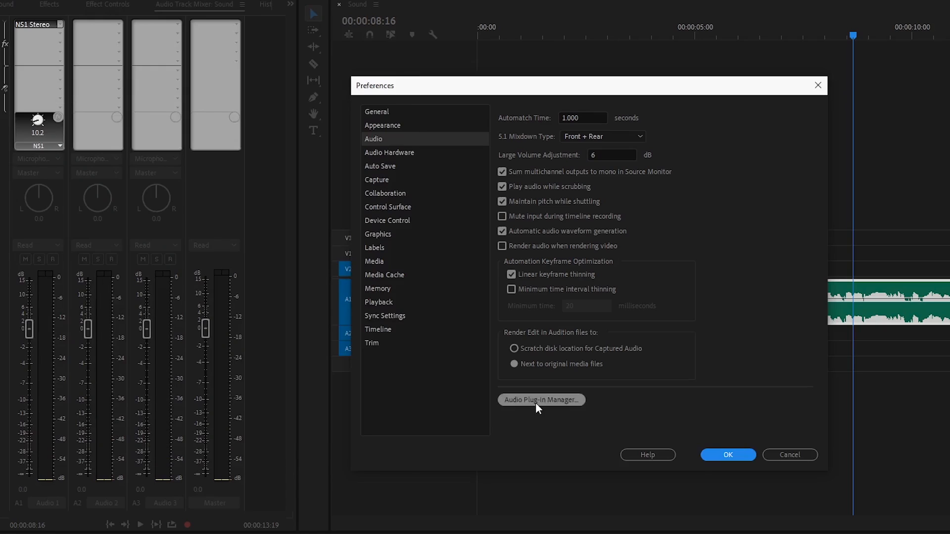
click(536, 402)
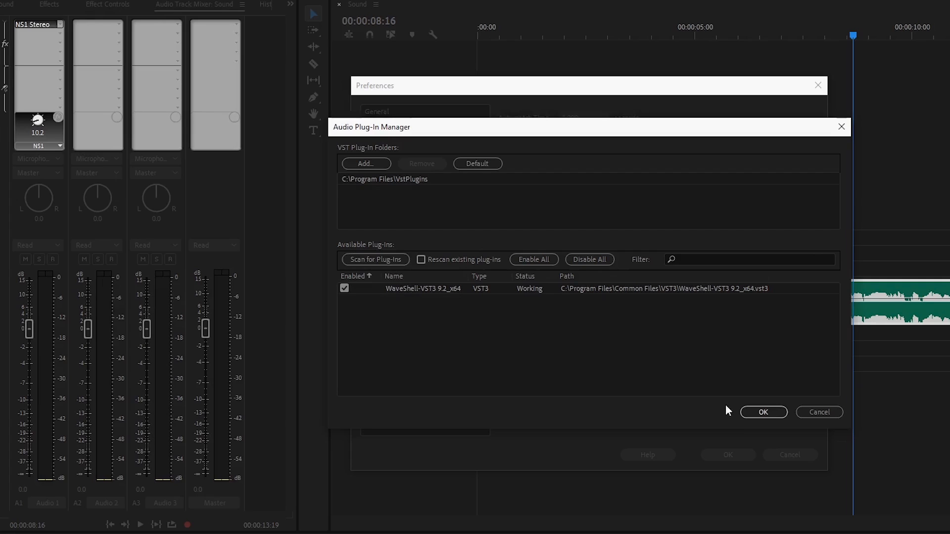
click(761, 414)
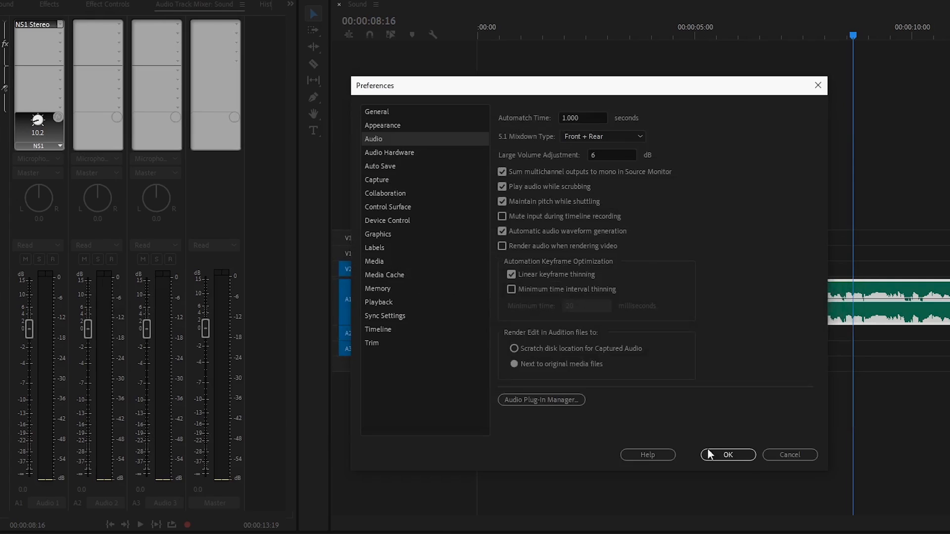
click(725, 455)
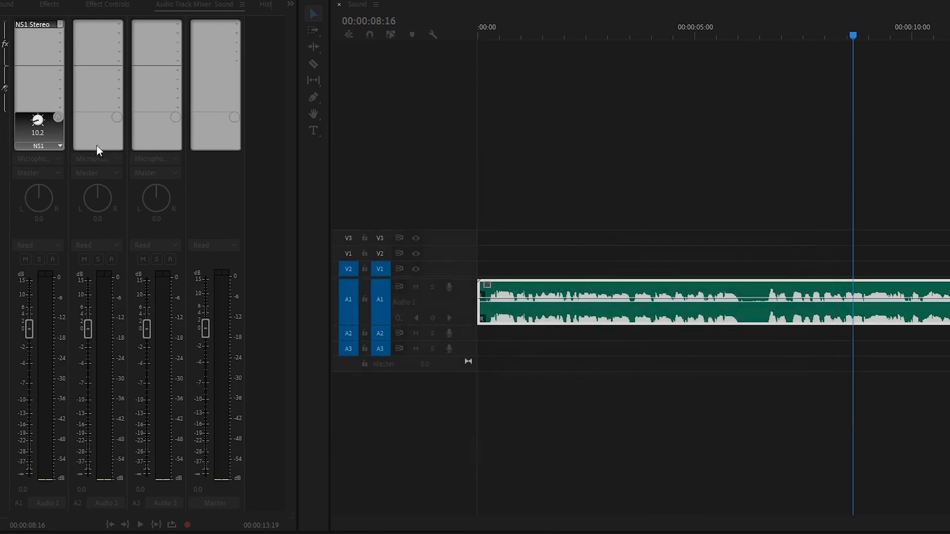
click(62, 35)
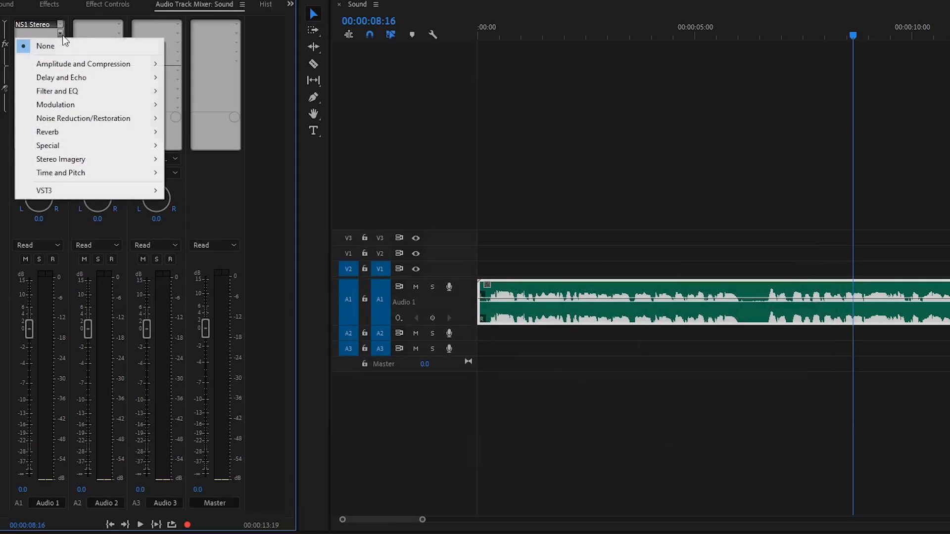
mouse_move(74, 191)
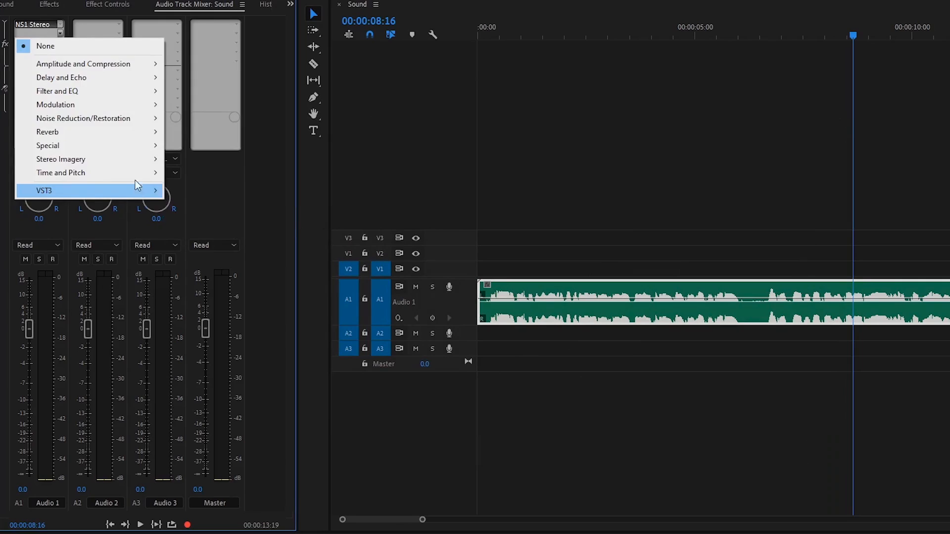
click(217, 182)
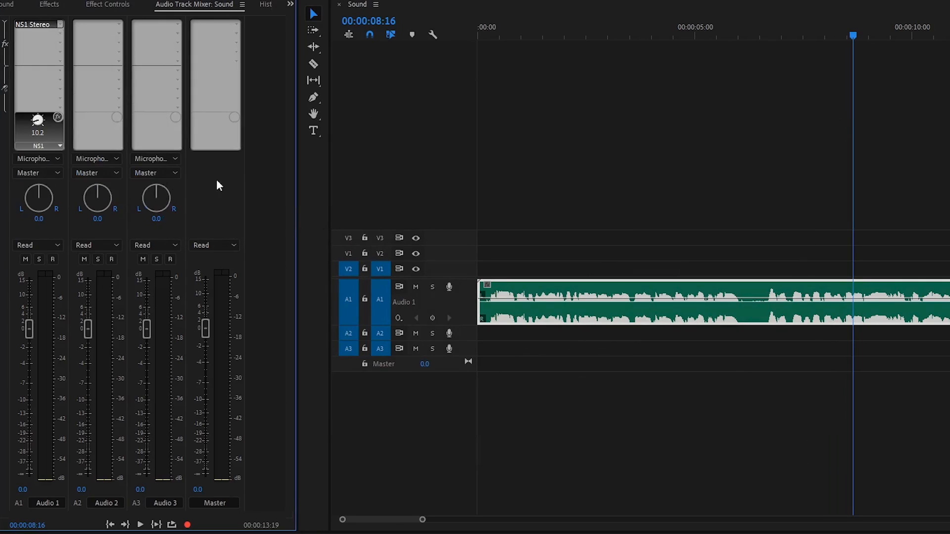